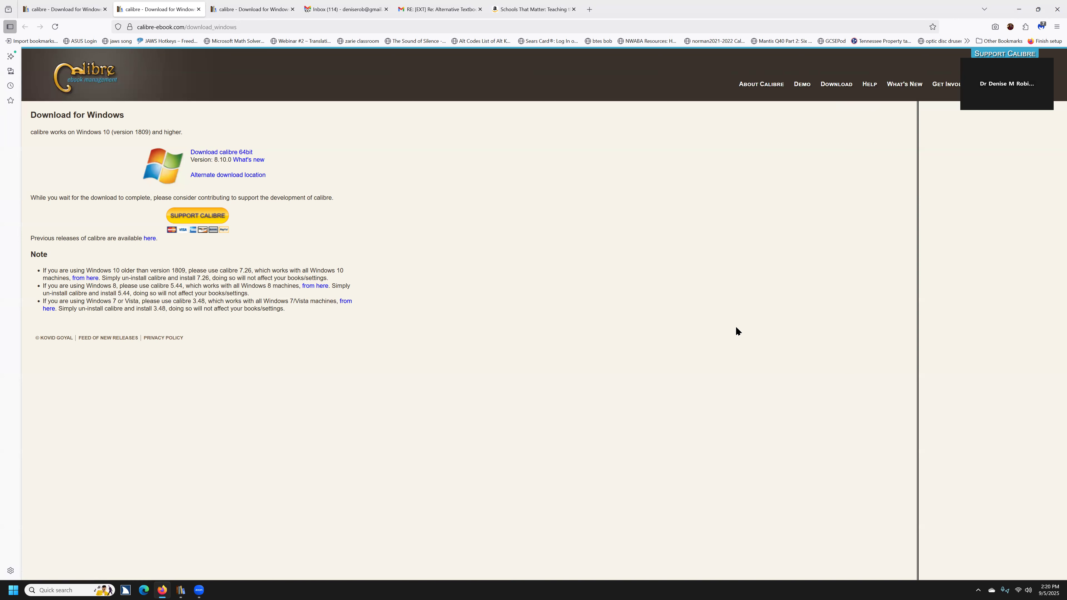
Step: Switch to calibre and set up the conversion of Summer of the Mariposas with DOCX as the output format
{"action": "key", "text": "alt+Tab"}
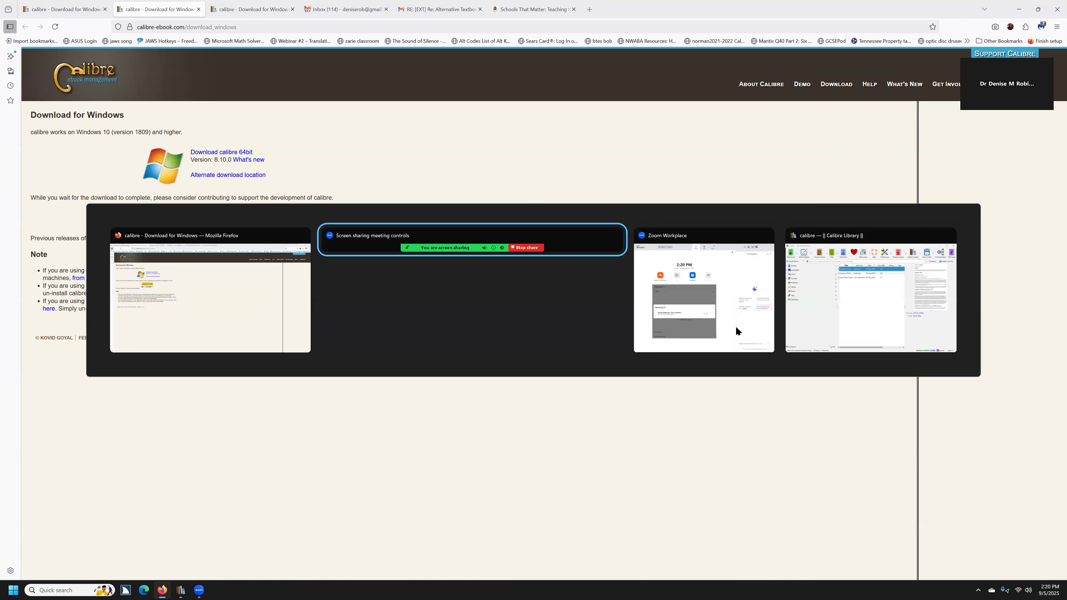
{"action": "key", "text": "alt+Tab"}
{"action": "key", "text": "alt+Tab"}
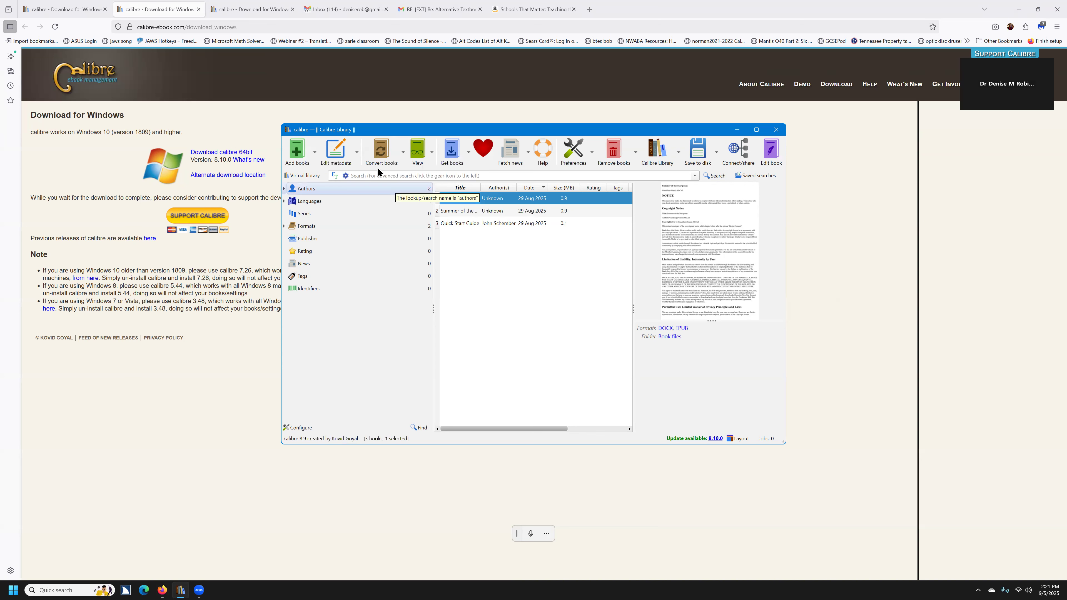
{"action": "left_click", "coordinate": [380, 152]}
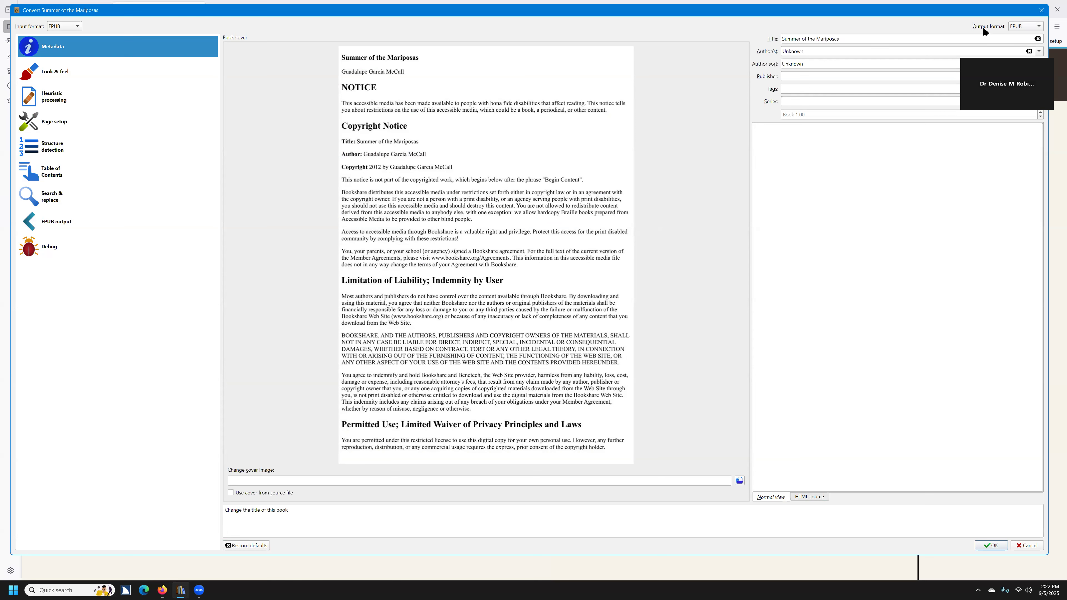
{"action": "left_click", "coordinate": [1028, 25]}
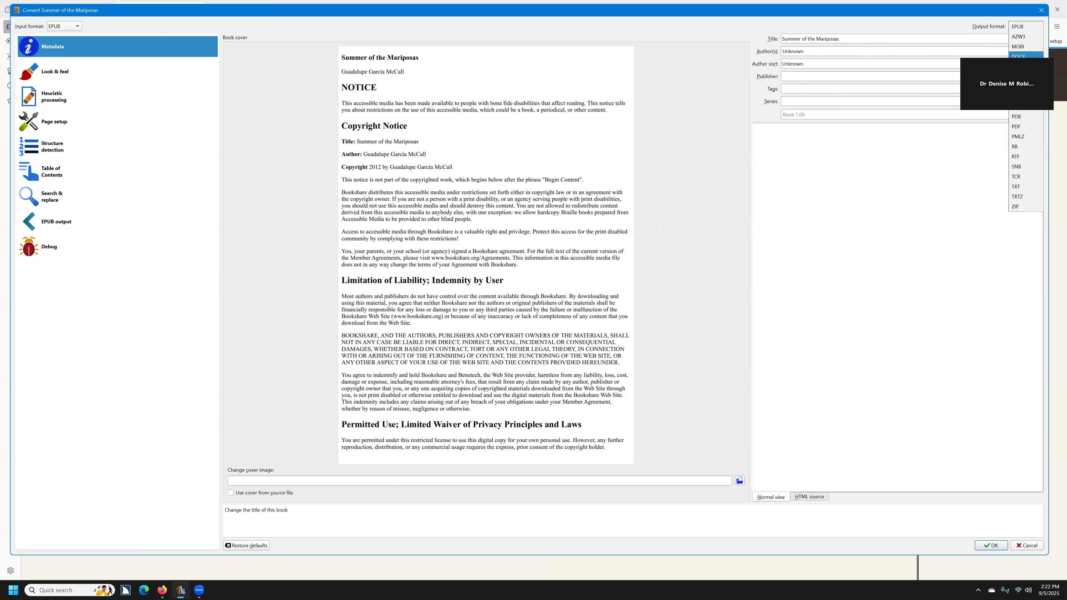
{"action": "left_click", "coordinate": [1021, 59]}
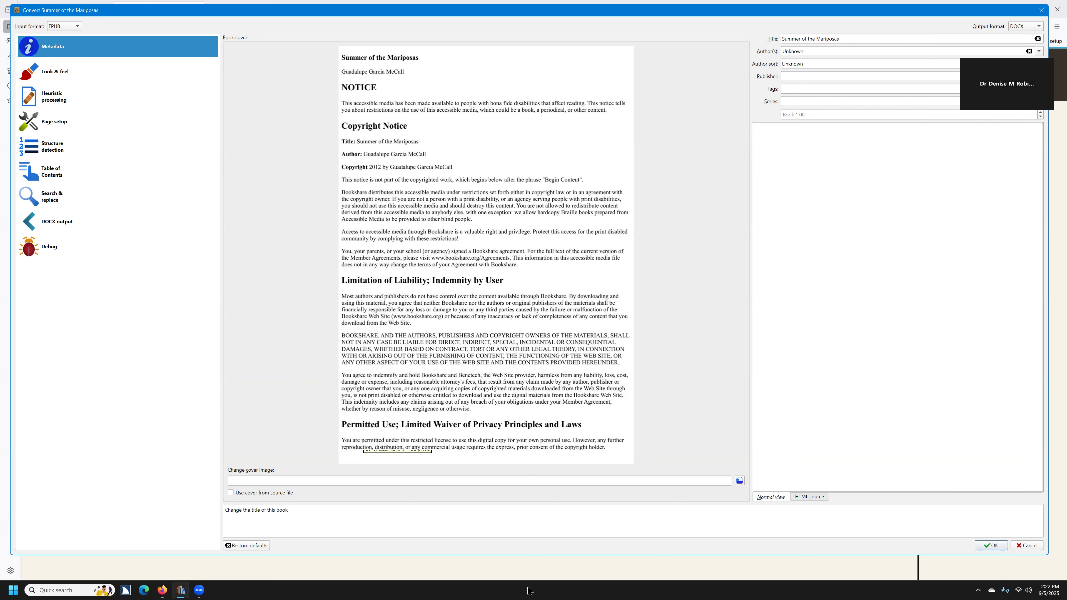
Step: Search the computer for "mari" and open Summer of the Mariposas.docx in Word
{"action": "key", "text": "super"}
{"action": "type", "text": "ma"}
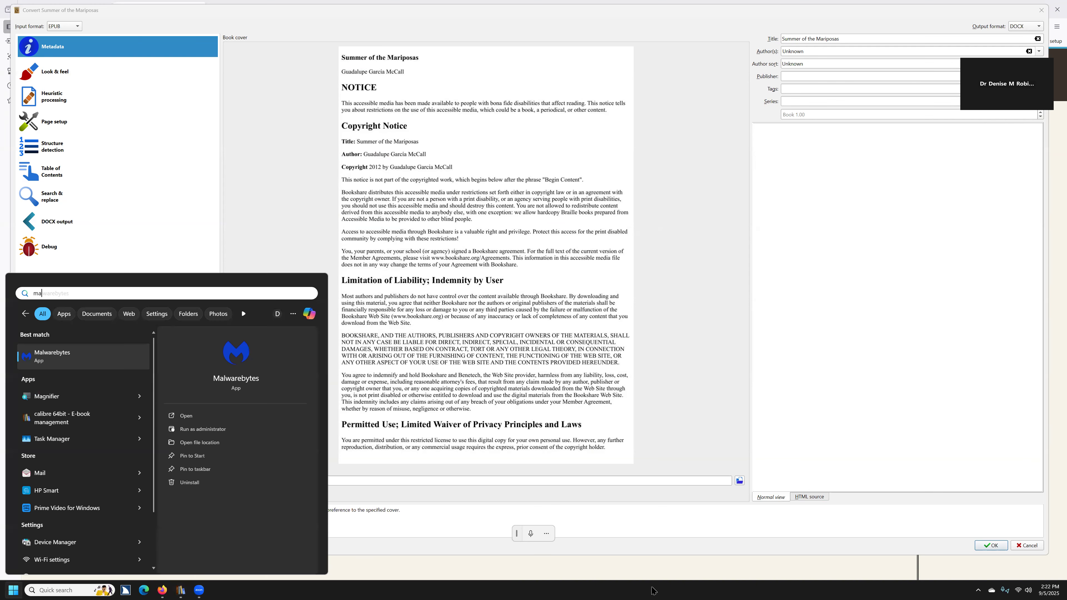
{"action": "type", "text": "rp"}
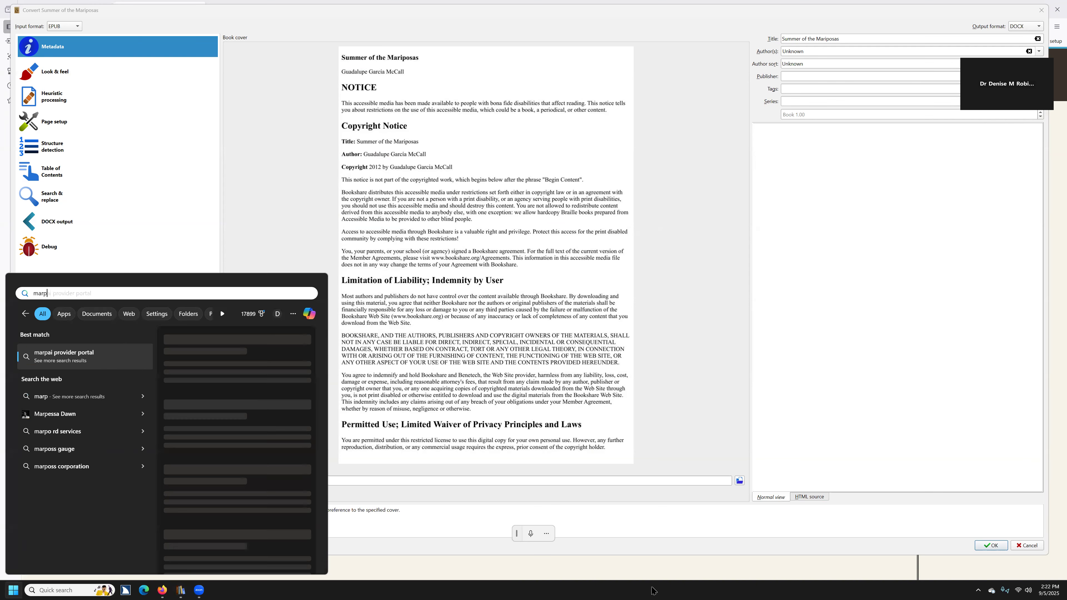
{"action": "key", "text": "BackSpace"}
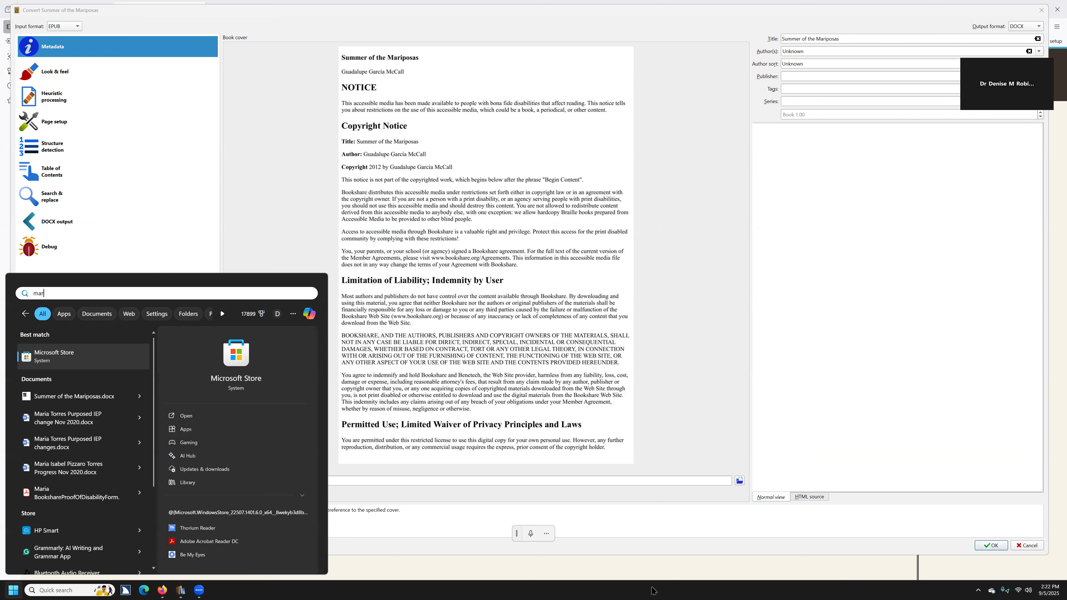
{"action": "type", "text": "i"}
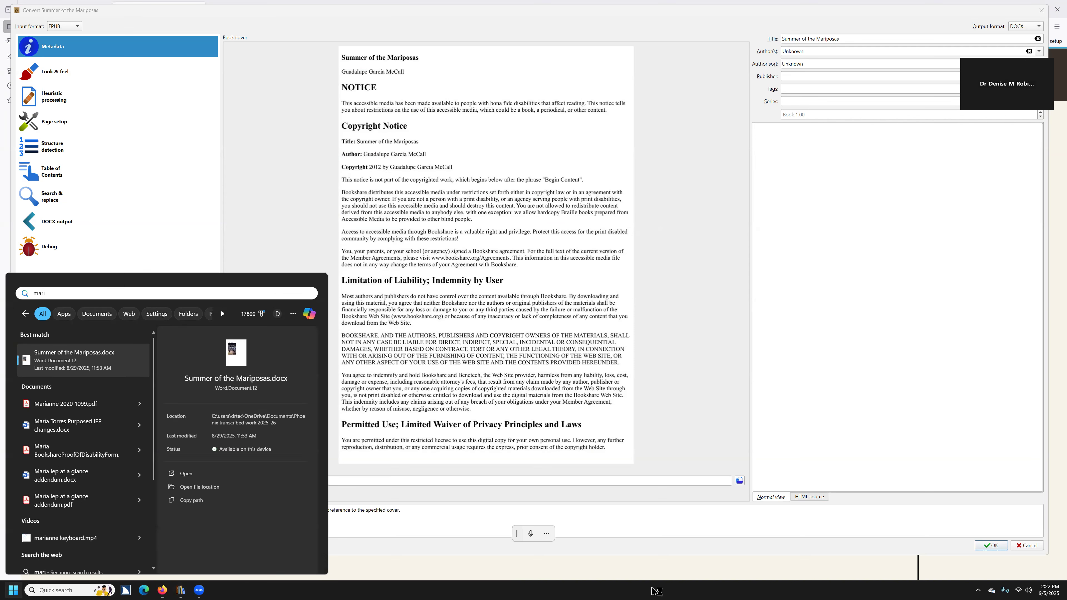
{"action": "key", "text": "Return"}
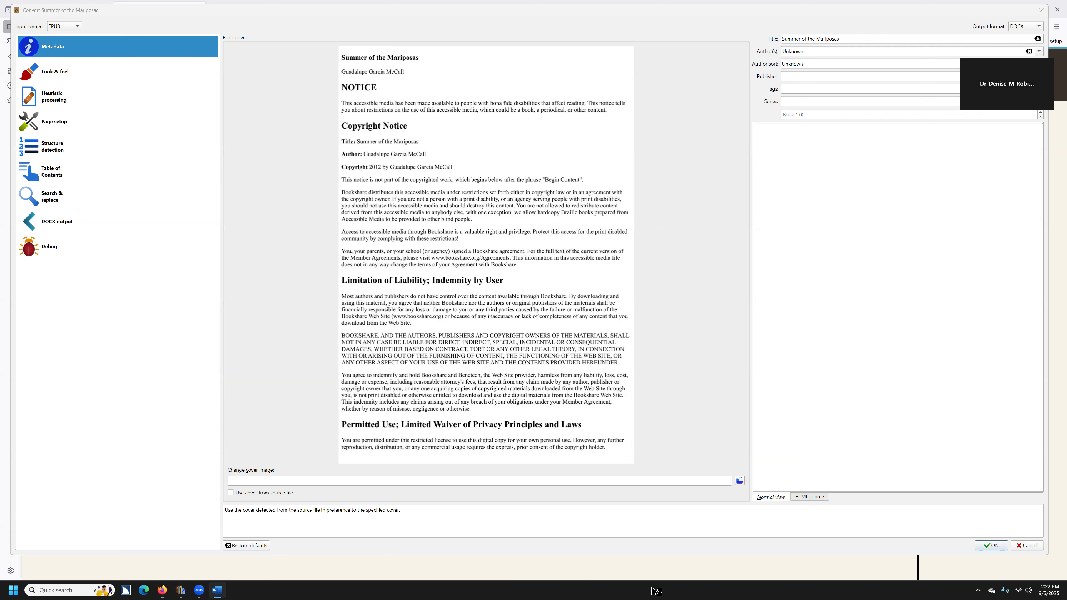
{"action": "key", "text": "alt+Tab"}
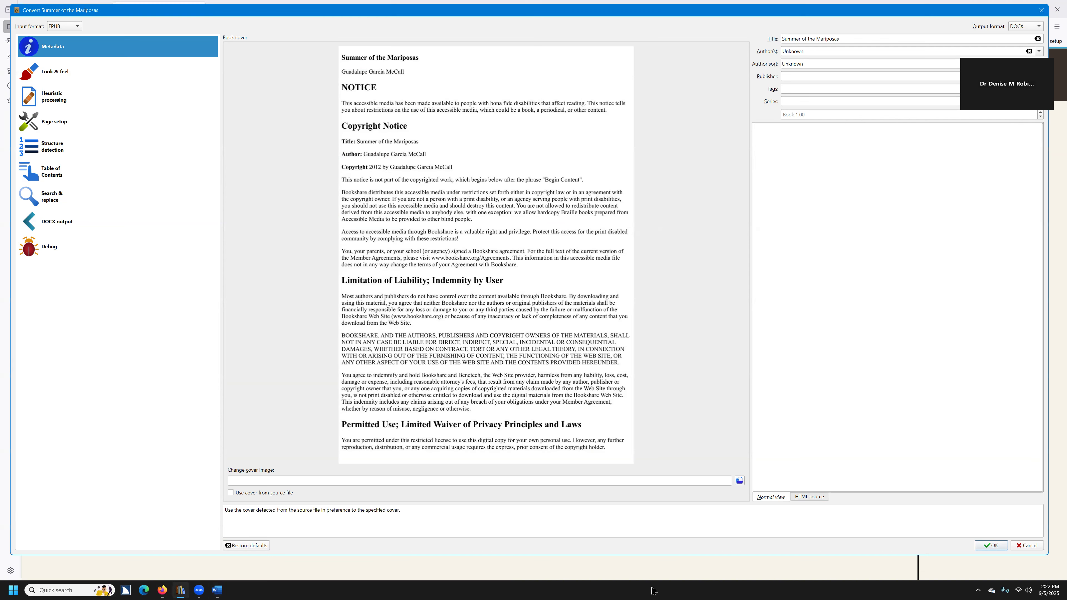
{"action": "key", "text": "alt+Tab"}
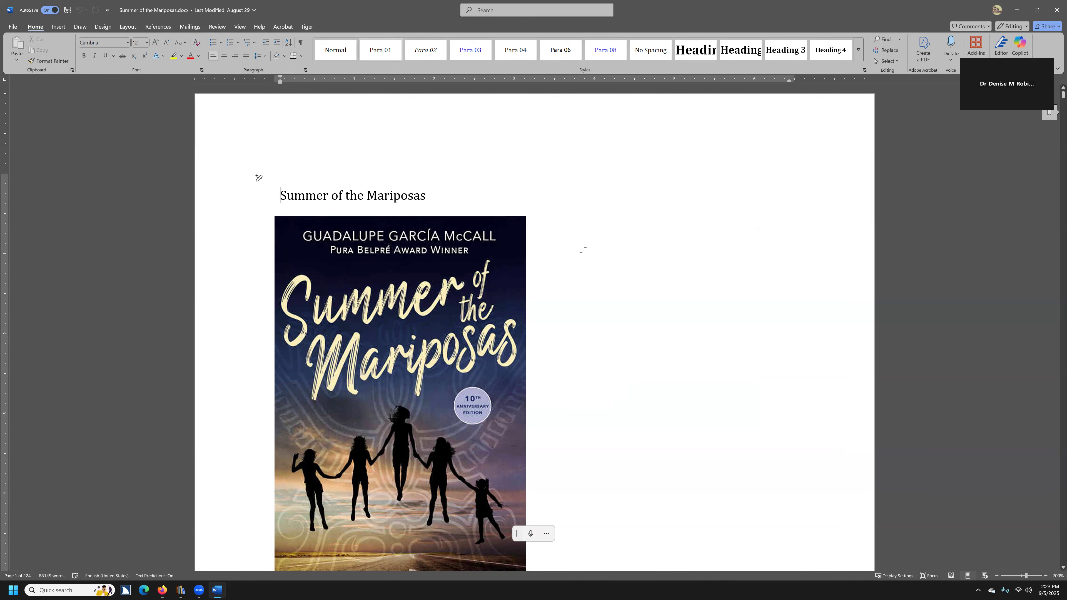
Step: Examine the cover image, publisher imprint and copyright pages at the start of the Word document
{"action": "scroll", "coordinate": [311, 296], "scroll_direction": "down", "scroll_amount": 1}
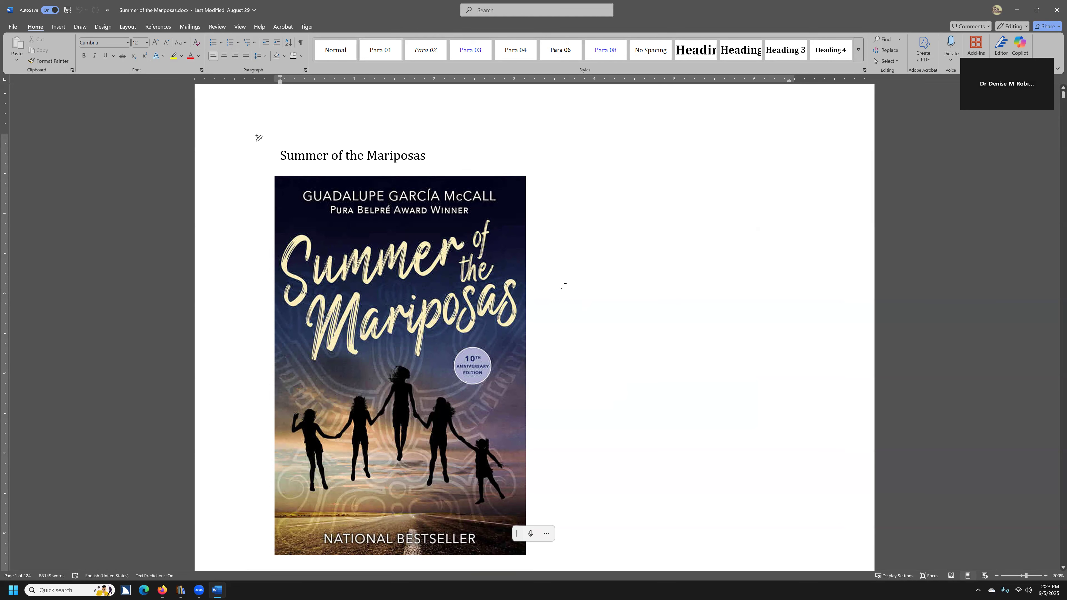
{"action": "scroll", "coordinate": [561, 290], "scroll_direction": "down", "scroll_amount": 5}
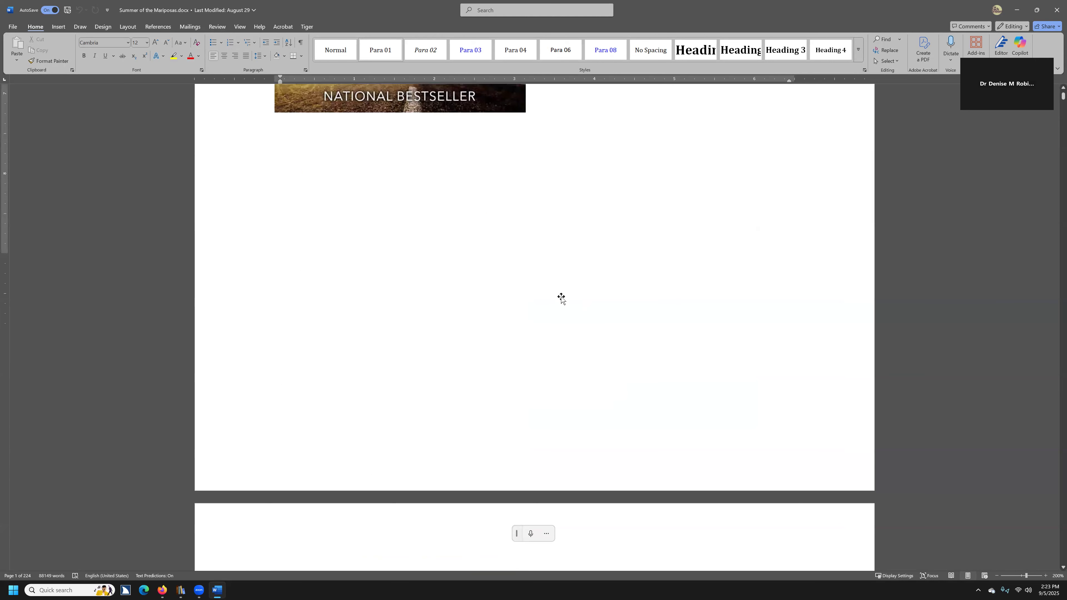
{"action": "scroll", "coordinate": [560, 298], "scroll_direction": "down", "scroll_amount": 5}
{"action": "scroll", "coordinate": [558, 300], "scroll_direction": "down", "scroll_amount": 5}
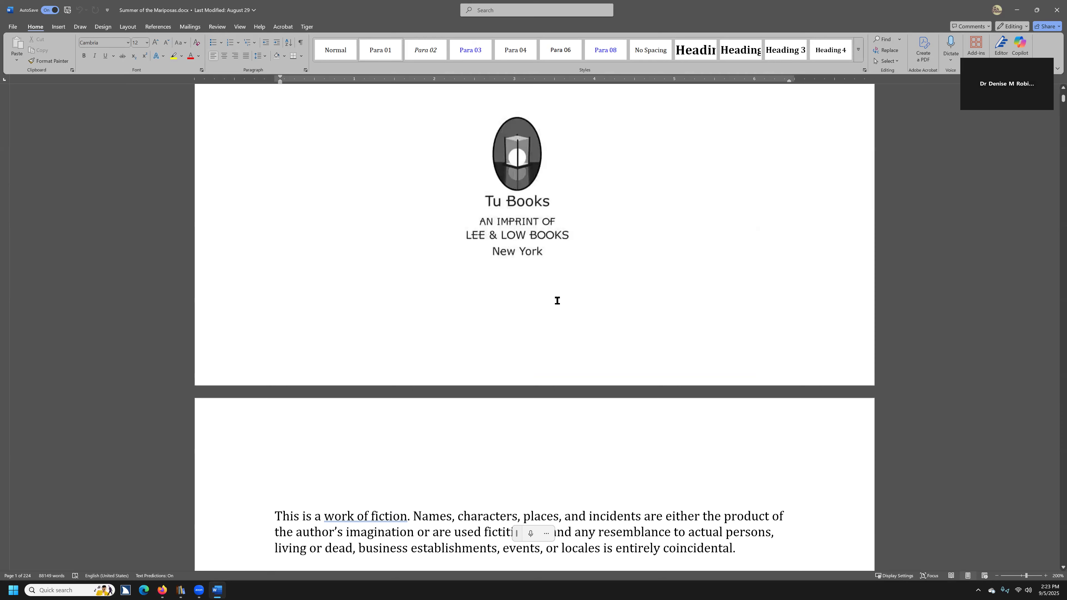
{"action": "scroll", "coordinate": [557, 301], "scroll_direction": "down", "scroll_amount": 5}
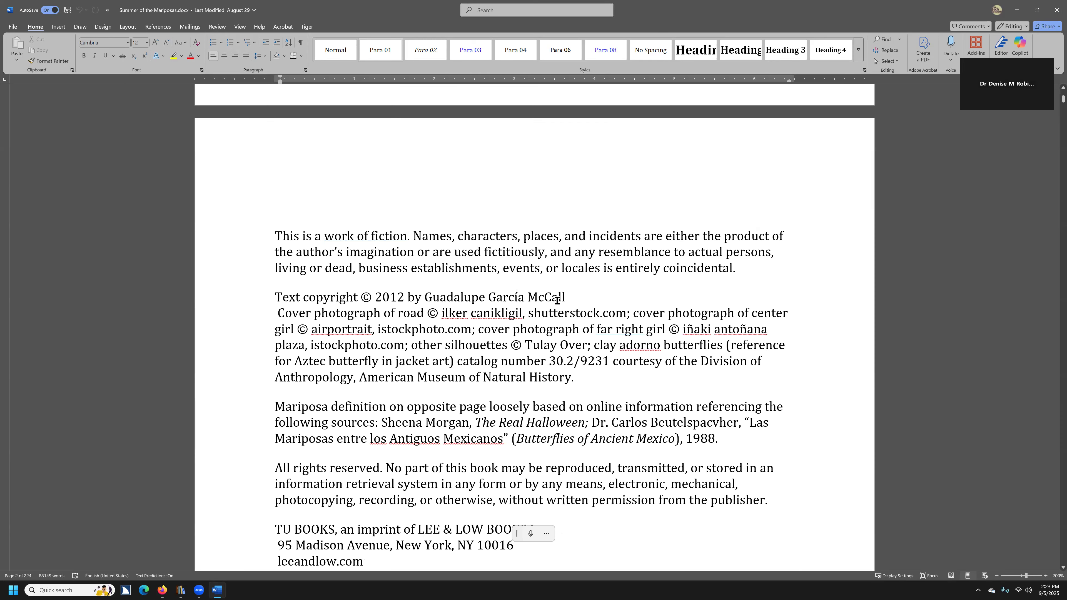
{"action": "scroll", "coordinate": [536, 301], "scroll_direction": "down", "scroll_amount": 2}
{"action": "scroll", "coordinate": [536, 303], "scroll_direction": "down", "scroll_amount": 6}
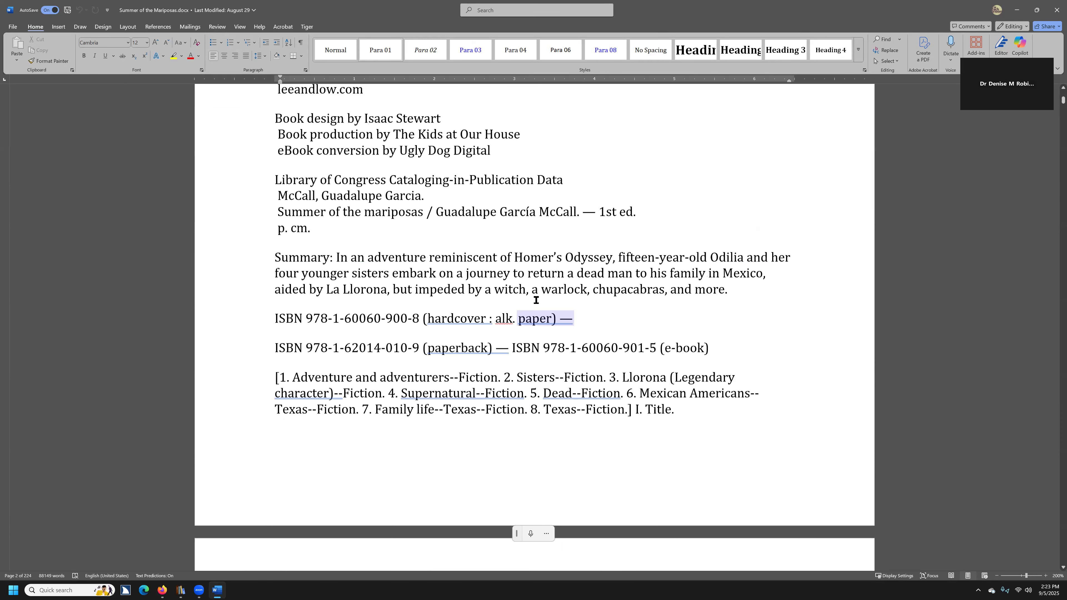
{"action": "scroll", "coordinate": [535, 302], "scroll_direction": "down", "scroll_amount": 5}
{"action": "scroll", "coordinate": [533, 303], "scroll_direction": "down", "scroll_amount": 15}
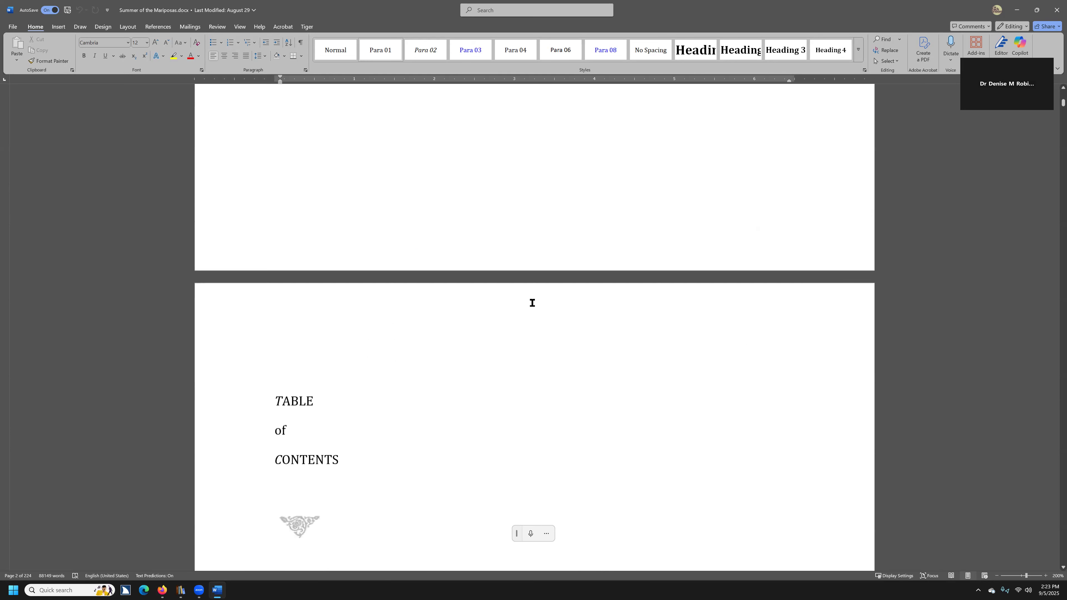
Step: Look through the document's table of contents, from Part I to the About the Author entry
{"action": "scroll", "coordinate": [530, 302], "scroll_direction": "down", "scroll_amount": 5}
{"action": "scroll", "coordinate": [529, 302], "scroll_direction": "down", "scroll_amount": 3}
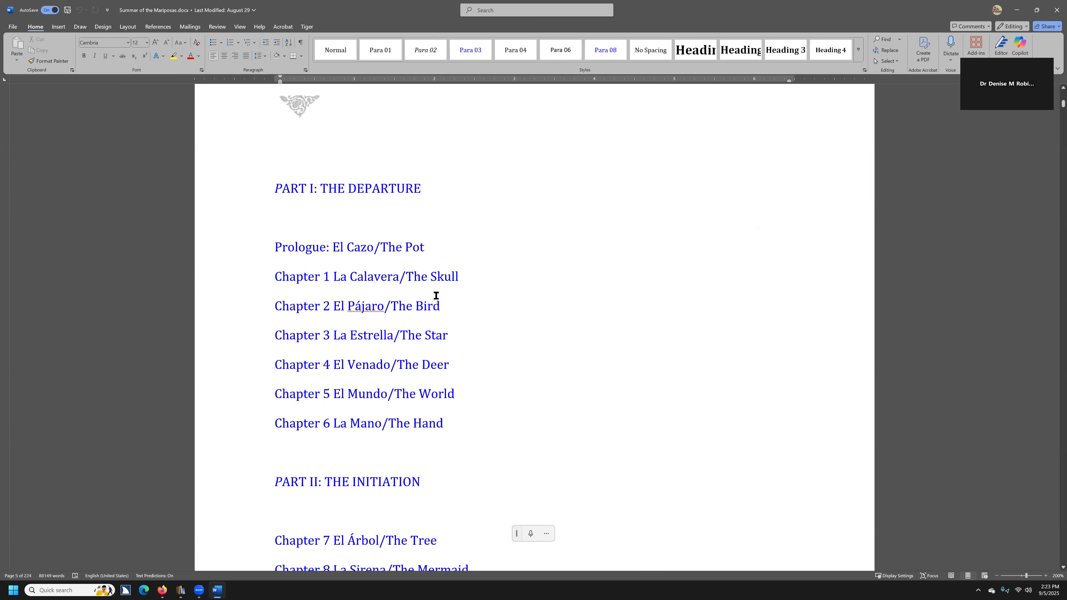
{"action": "scroll", "coordinate": [409, 297], "scroll_direction": "down", "scroll_amount": 1}
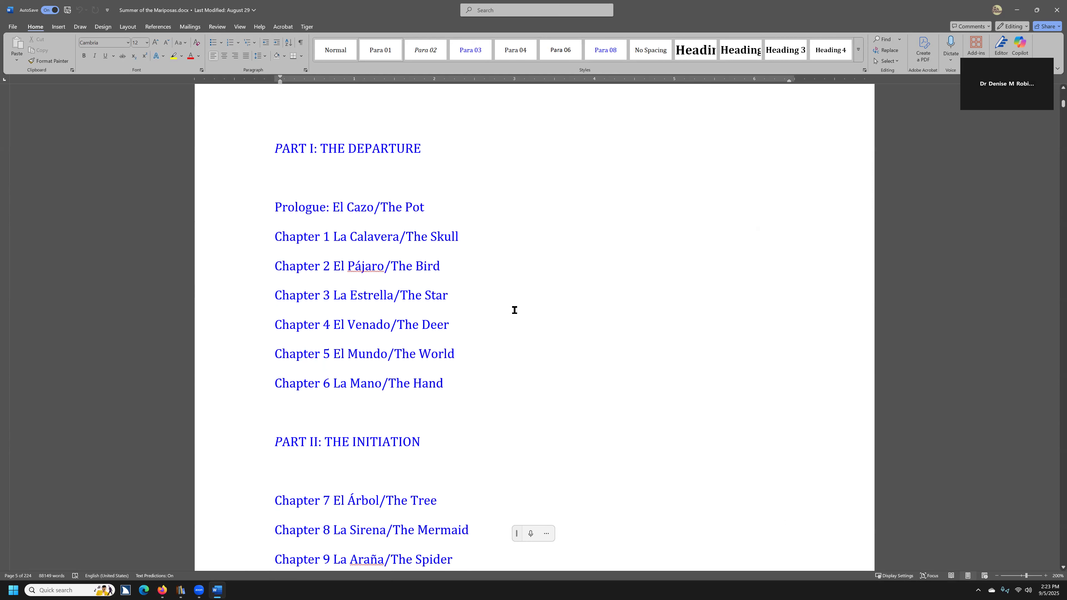
{"action": "scroll", "coordinate": [514, 310], "scroll_direction": "down", "scroll_amount": 3}
{"action": "scroll", "coordinate": [363, 339], "scroll_direction": "down", "scroll_amount": 1}
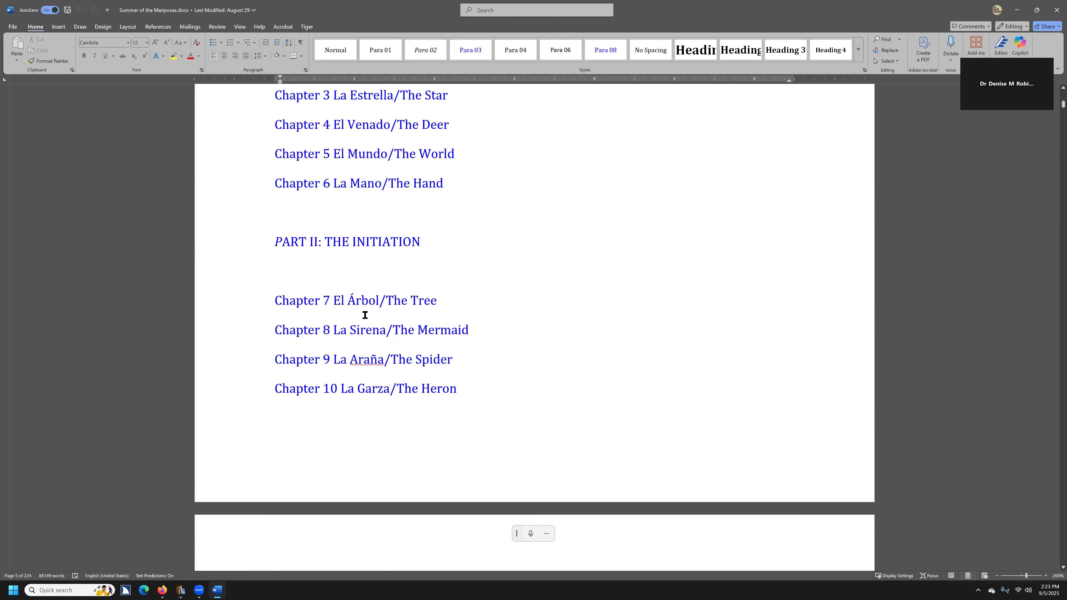
{"action": "scroll", "coordinate": [542, 327], "scroll_direction": "down", "scroll_amount": 5}
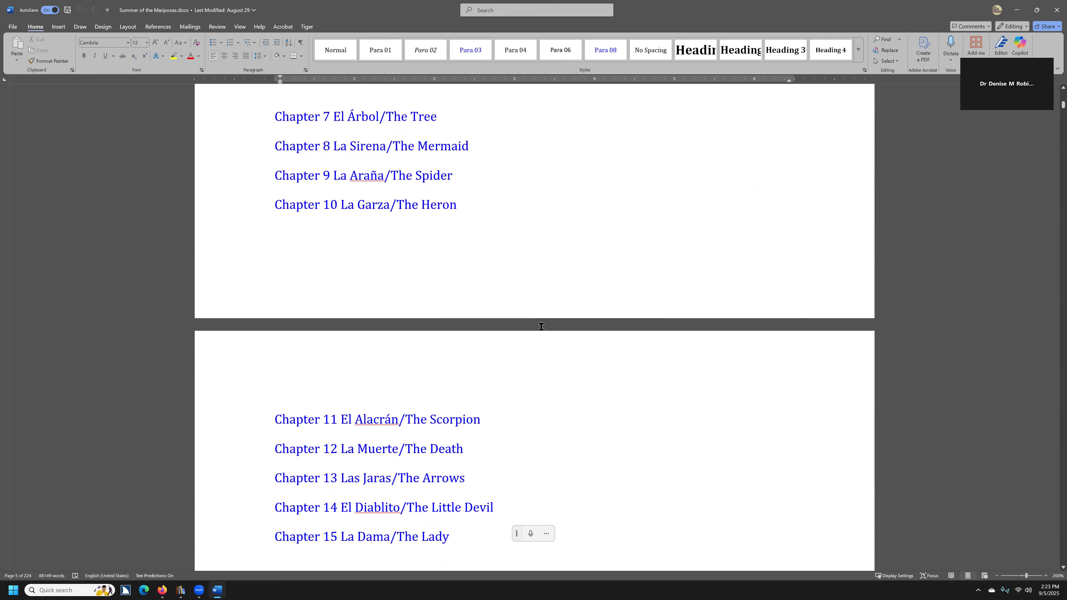
{"action": "scroll", "coordinate": [536, 328], "scroll_direction": "down", "scroll_amount": 8}
{"action": "scroll", "coordinate": [528, 328], "scroll_direction": "down", "scroll_amount": 9}
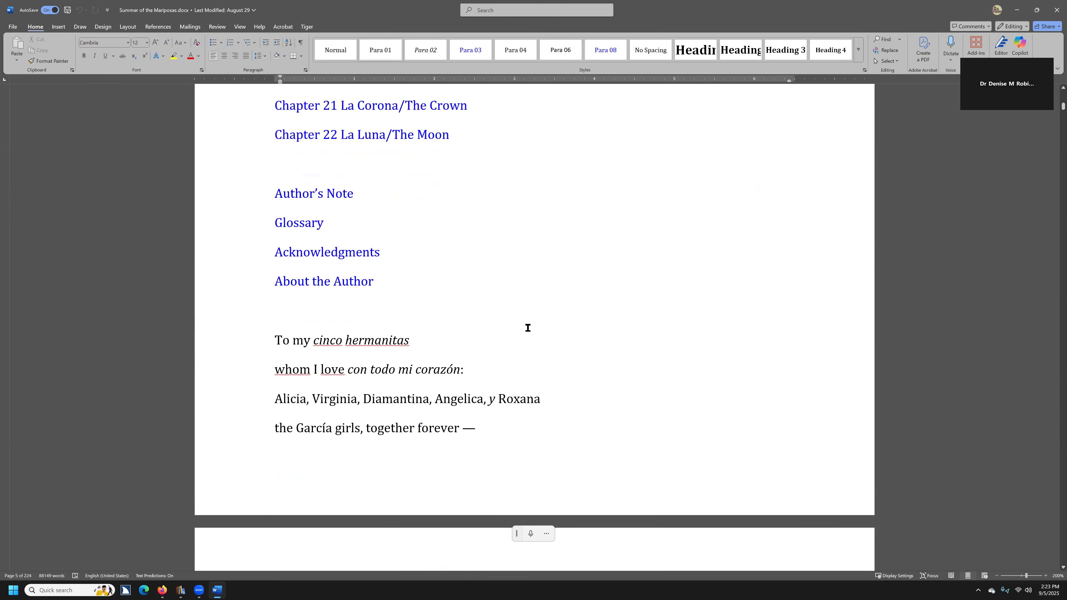
Step: Examine how the Part I opening page and the Prologue text are laid out in the Word document
{"action": "scroll", "coordinate": [524, 329], "scroll_direction": "down", "scroll_amount": 7}
{"action": "scroll", "coordinate": [521, 328], "scroll_direction": "down", "scroll_amount": 12}
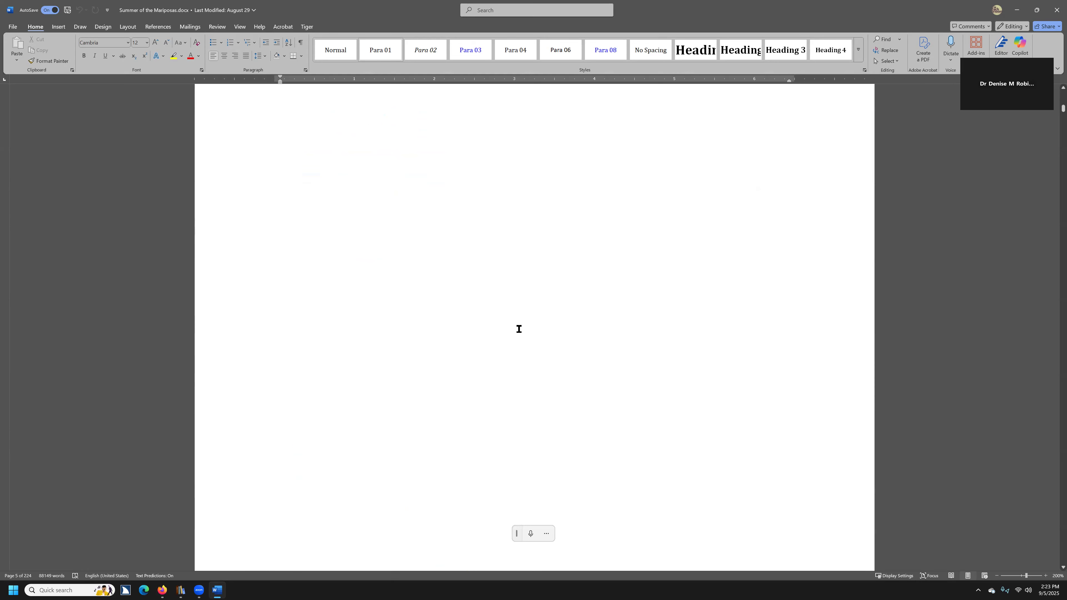
{"action": "scroll", "coordinate": [516, 328], "scroll_direction": "down", "scroll_amount": 3}
{"action": "scroll", "coordinate": [515, 328], "scroll_direction": "down", "scroll_amount": 10}
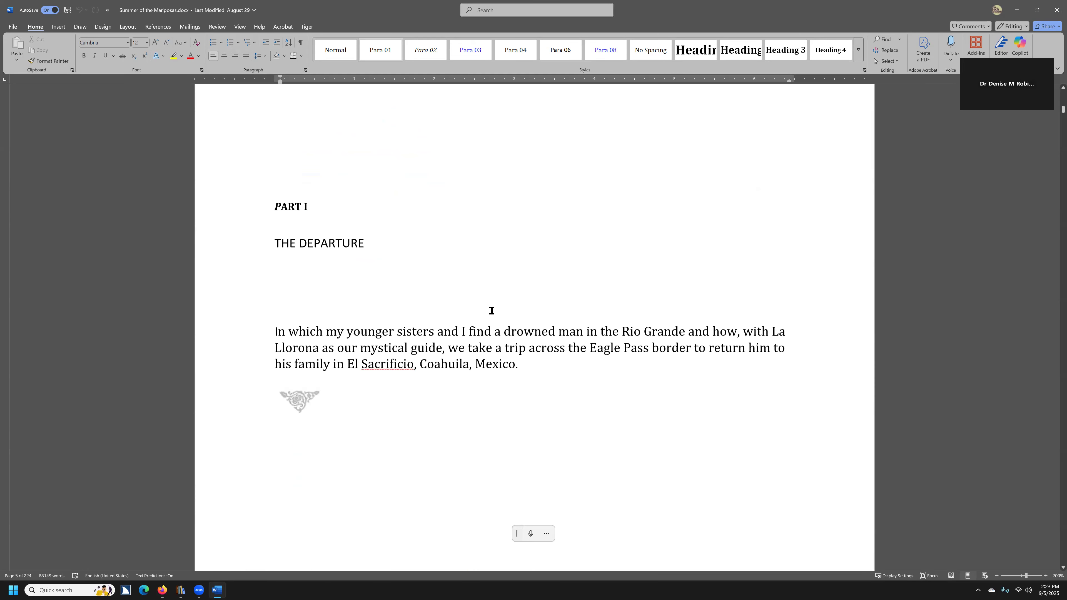
{"action": "scroll", "coordinate": [491, 307], "scroll_direction": "down", "scroll_amount": 3}
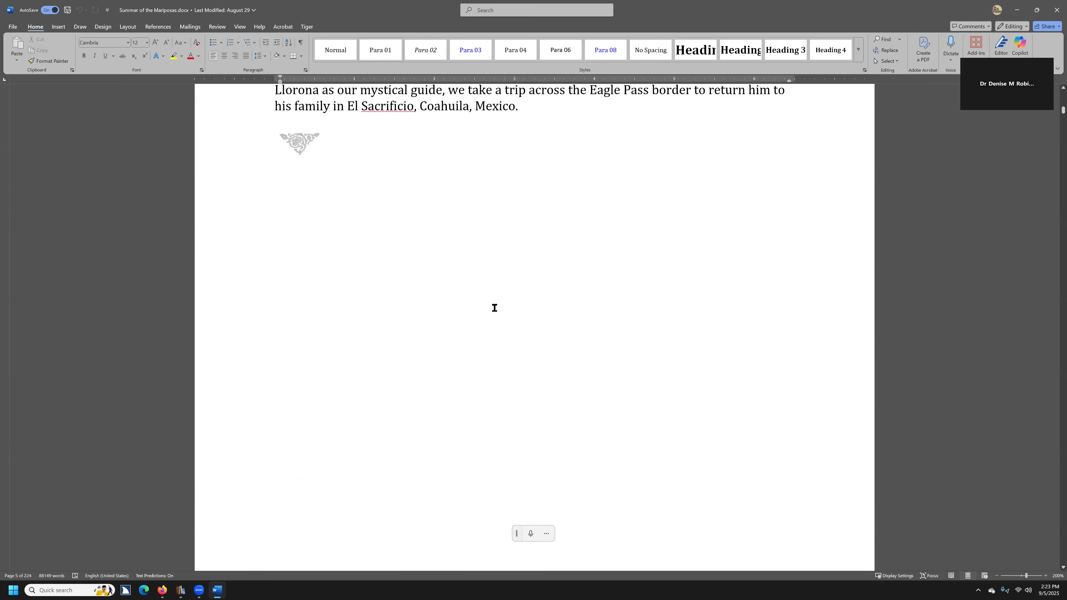
{"action": "scroll", "coordinate": [494, 309], "scroll_direction": "down", "scroll_amount": 2}
{"action": "scroll", "coordinate": [494, 310], "scroll_direction": "down", "scroll_amount": 5}
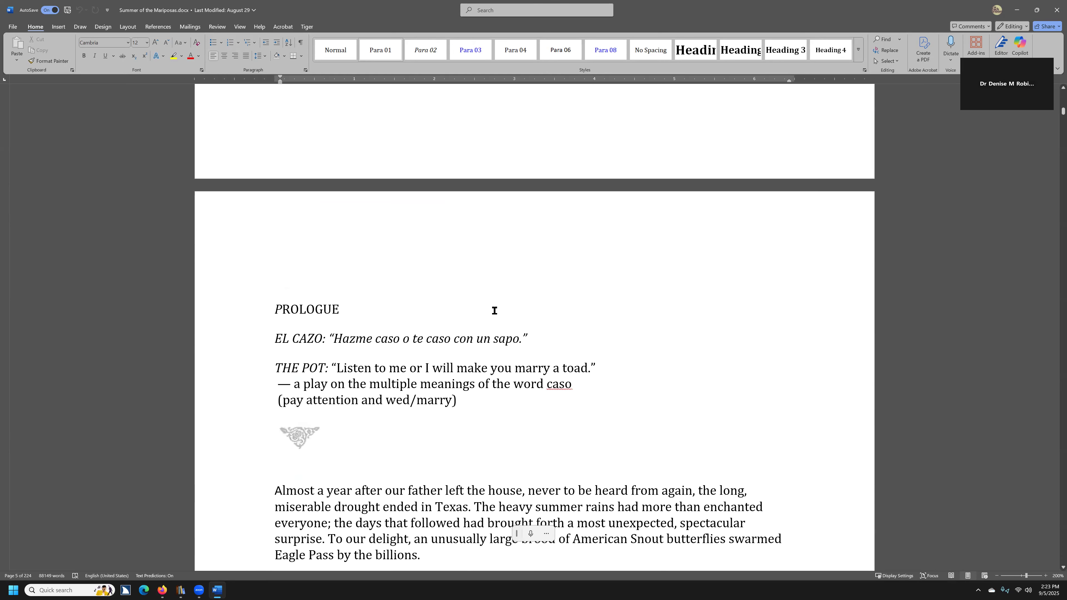
{"action": "scroll", "coordinate": [494, 310], "scroll_direction": "down", "scroll_amount": 5}
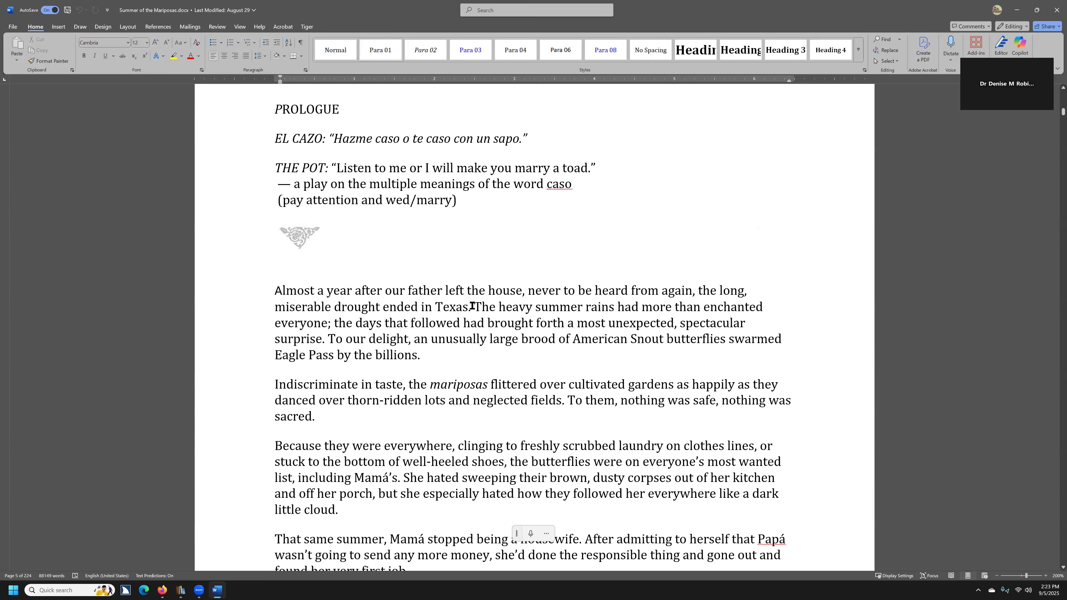
{"action": "scroll", "coordinate": [472, 306], "scroll_direction": "down", "scroll_amount": 6}
{"action": "scroll", "coordinate": [475, 307], "scroll_direction": "down", "scroll_amount": 7}
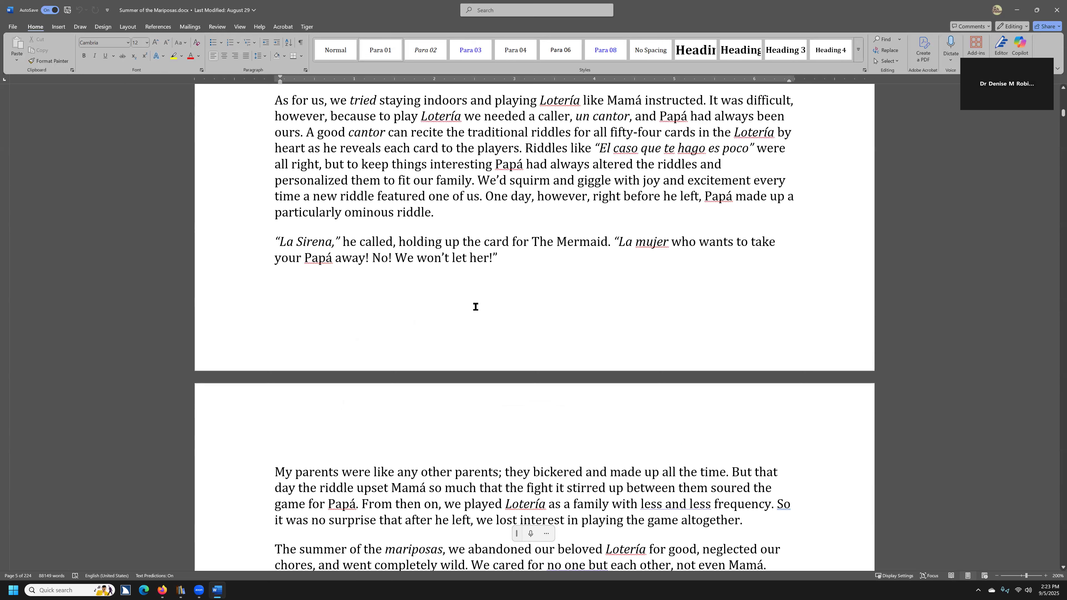
{"action": "scroll", "coordinate": [475, 306], "scroll_direction": "down", "scroll_amount": 5}
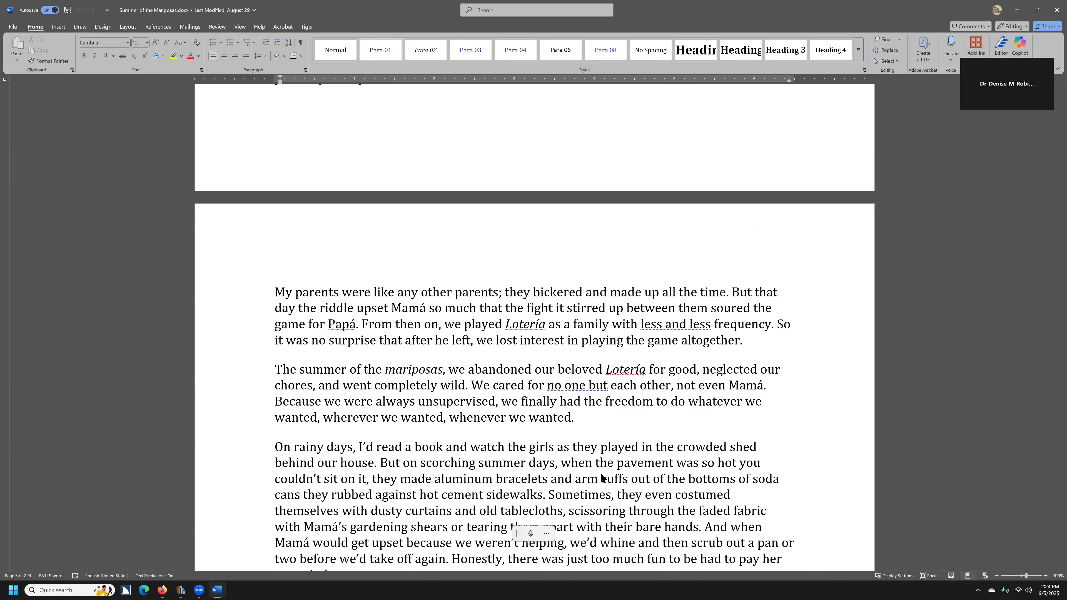
Step: Switch back to the calibre Download for Windows page in Firefox
{"action": "key", "text": "alt+Tab"}
{"action": "key", "text": "alt+Tab"}
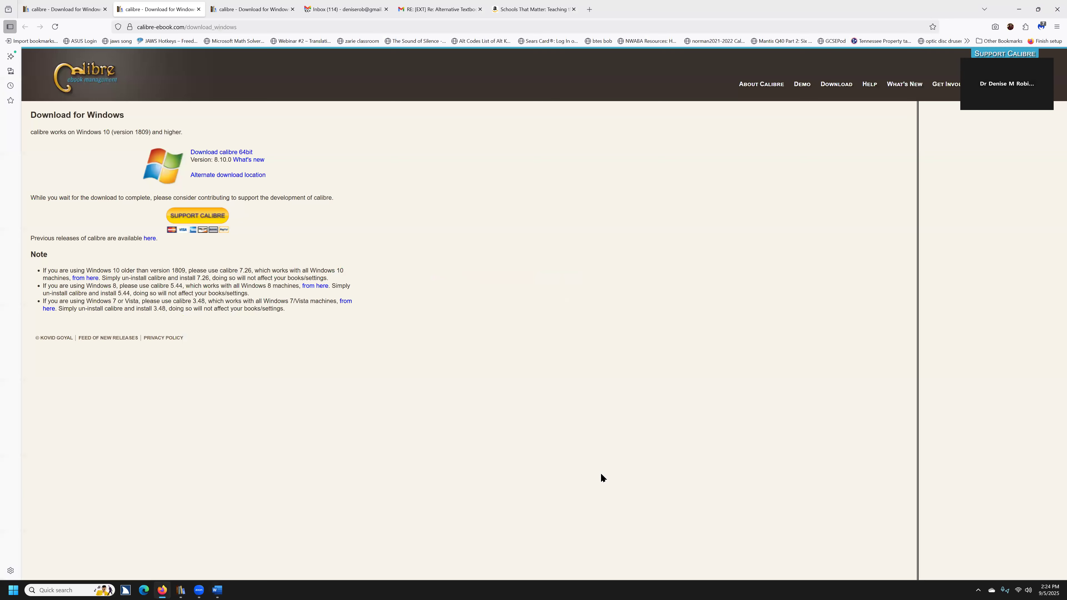